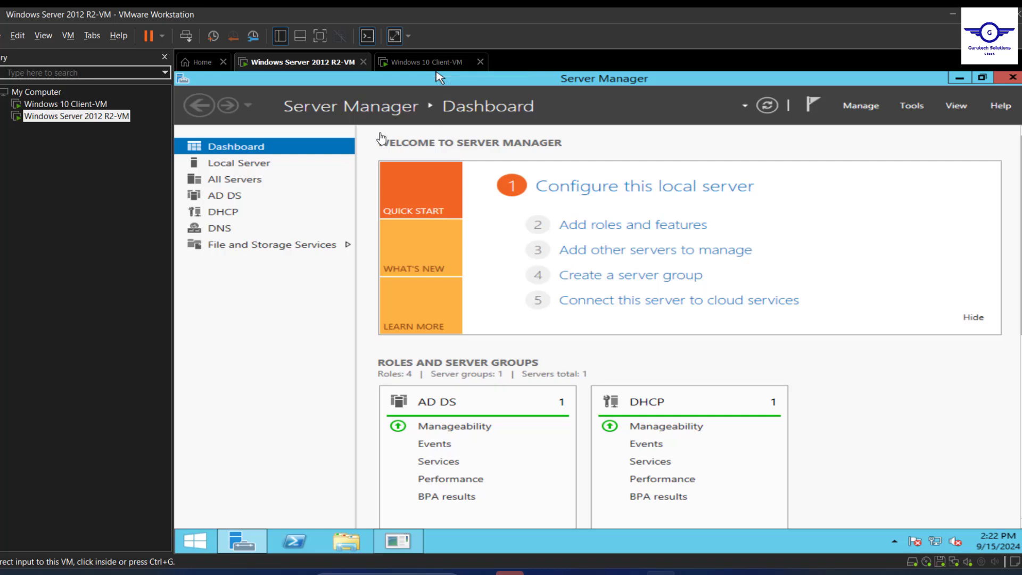
Switch VMware Workstation from the Windows Server 2012 R2-VM tab to the Windows 10 Client-VM tab.
click(416, 63)
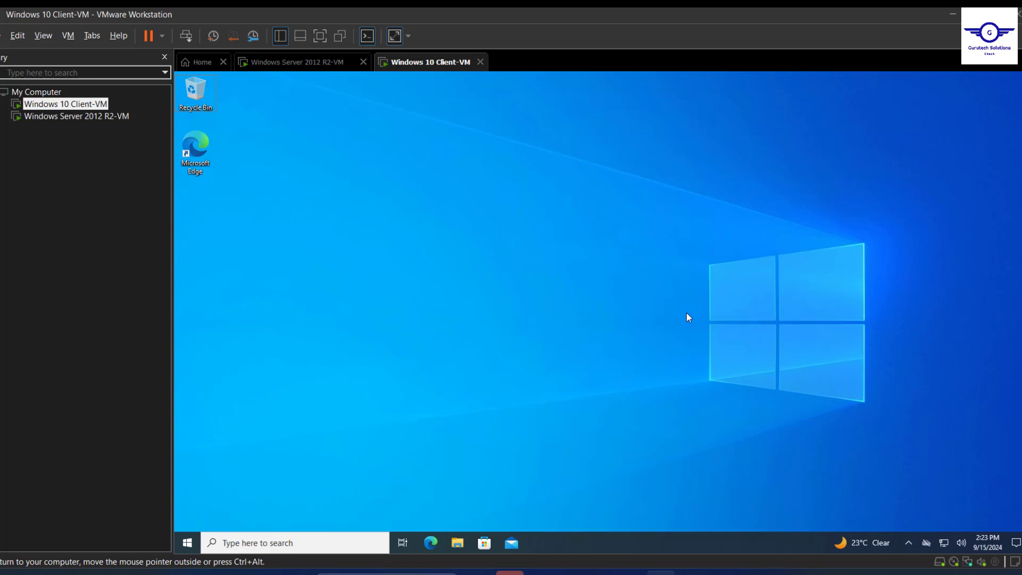
From the Windows security screen, open Change a password and enter the account's old password.
key(ctrl+alt+Delete)
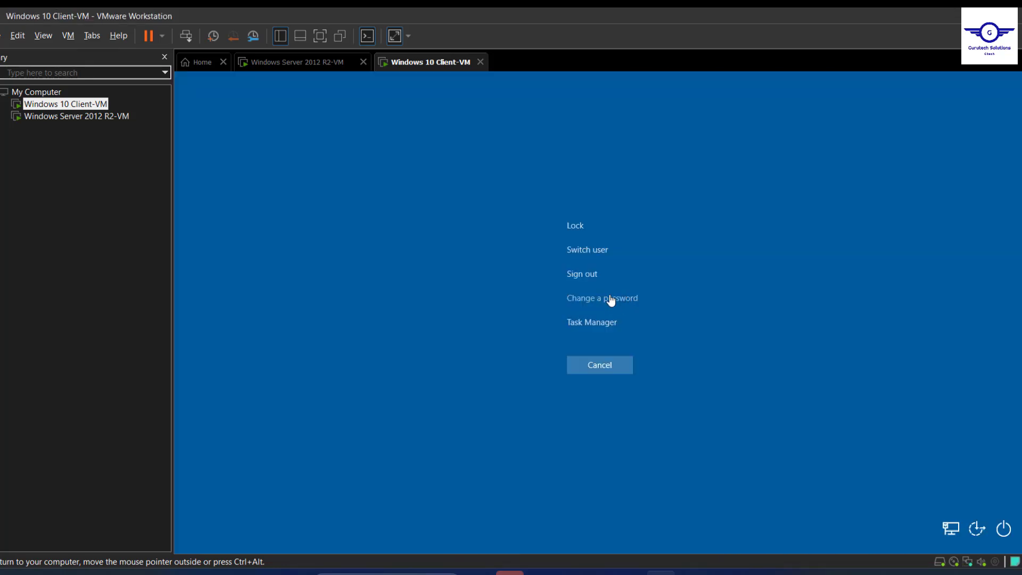
click(610, 299)
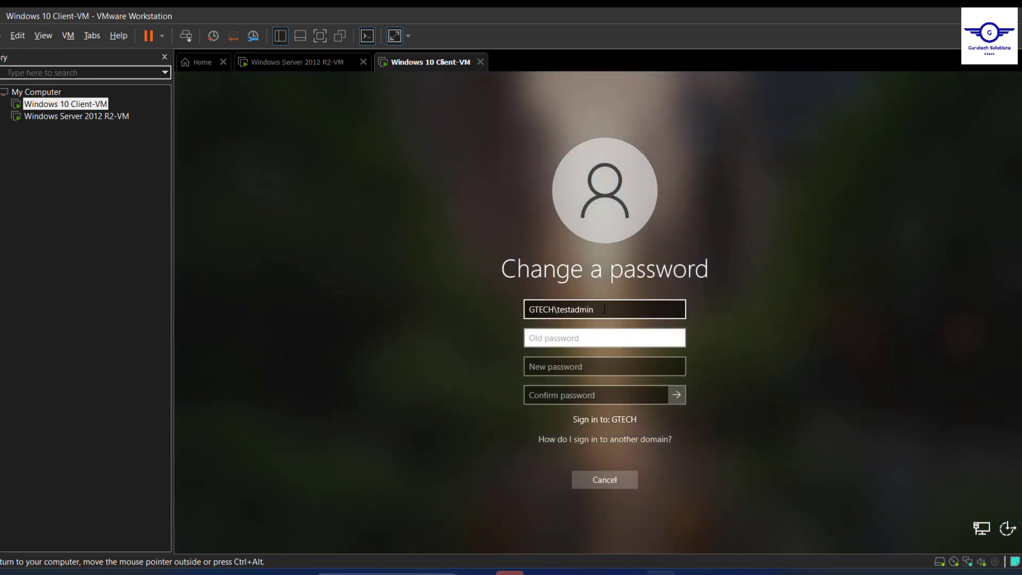
drag(592, 311, 551, 313)
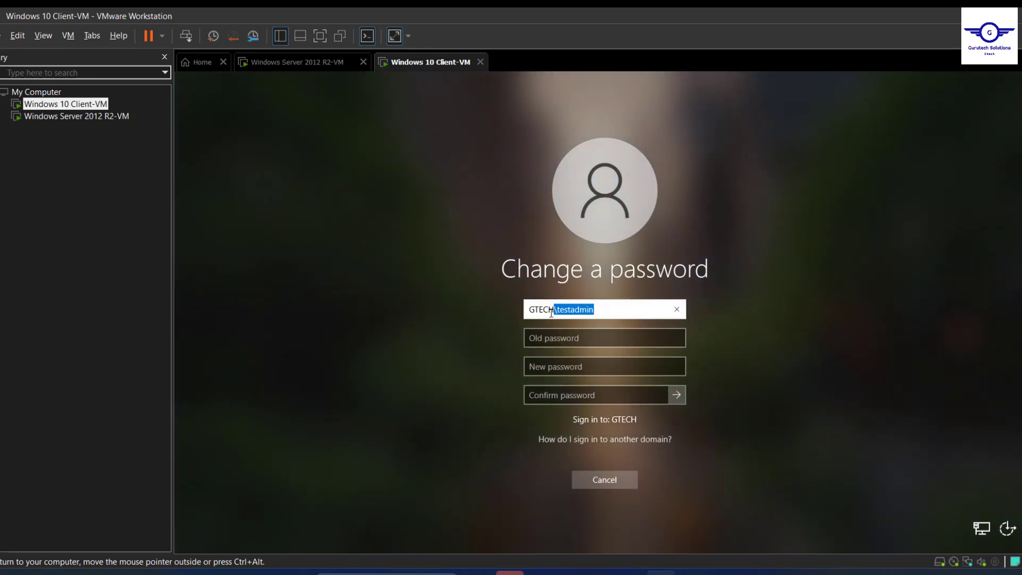
click(547, 343)
text(p)
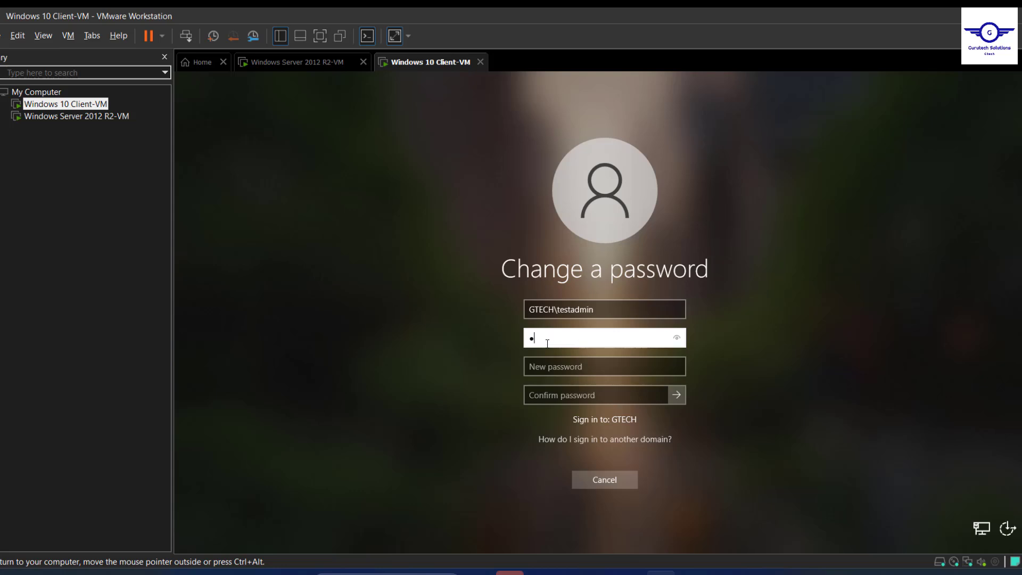
text(@ssw0rd@12345)
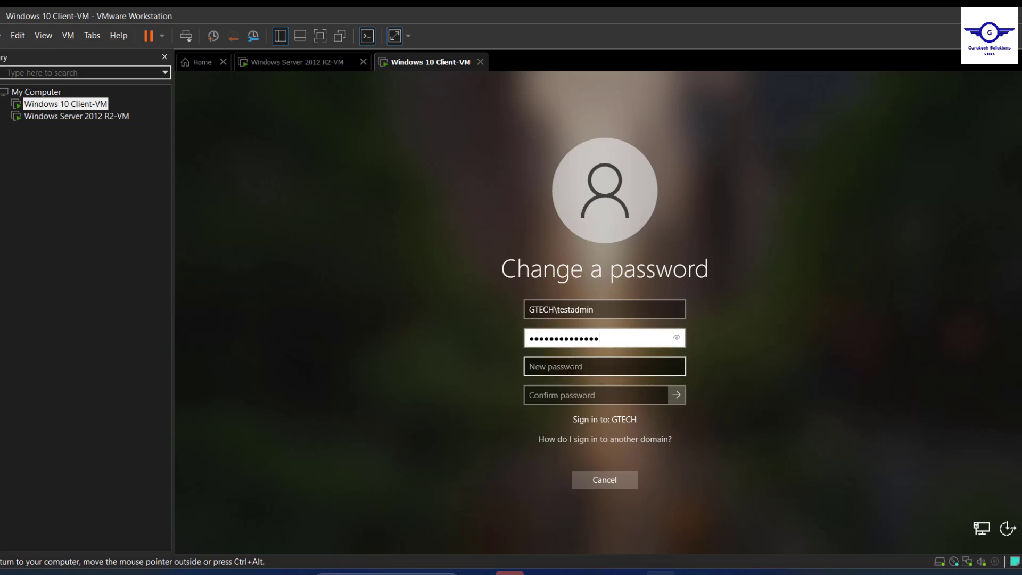
Enter and confirm the new password, submit the change, and acknowledge the confirmation.
click(585, 366)
text(Password@1234)
key(Tab)
text(Password@1234)
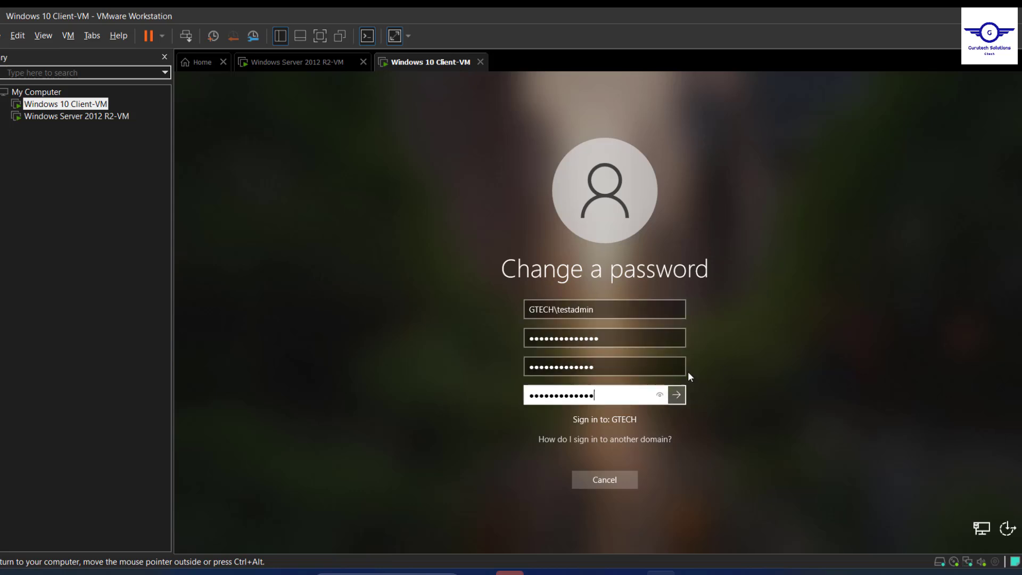
click(309, 66)
click(419, 68)
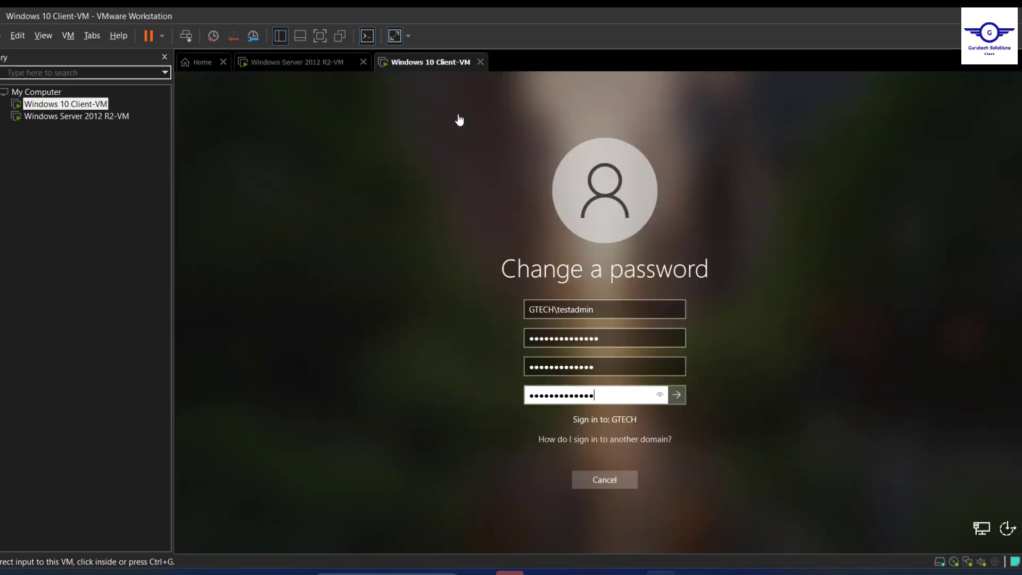
click(678, 395)
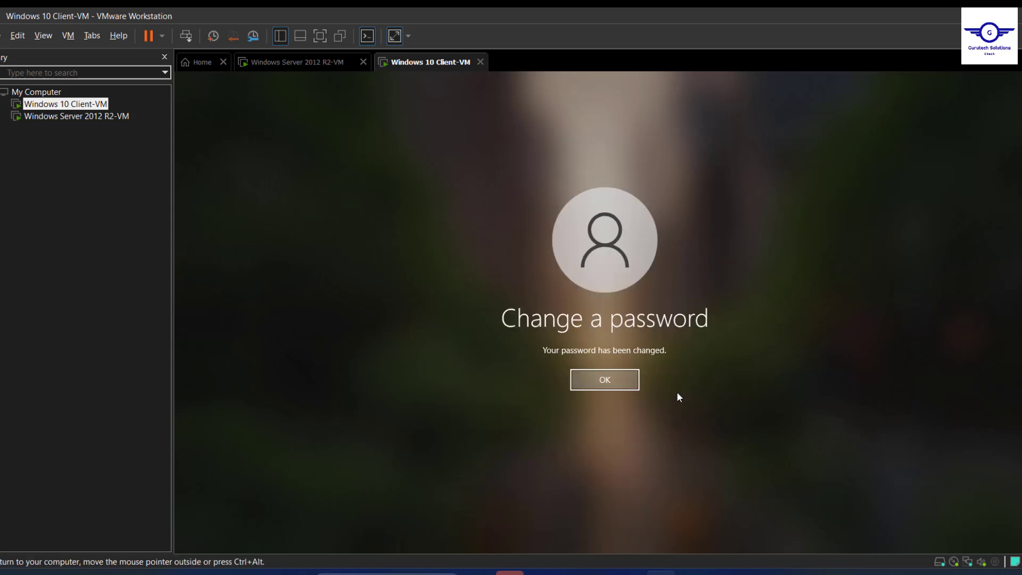
click(600, 378)
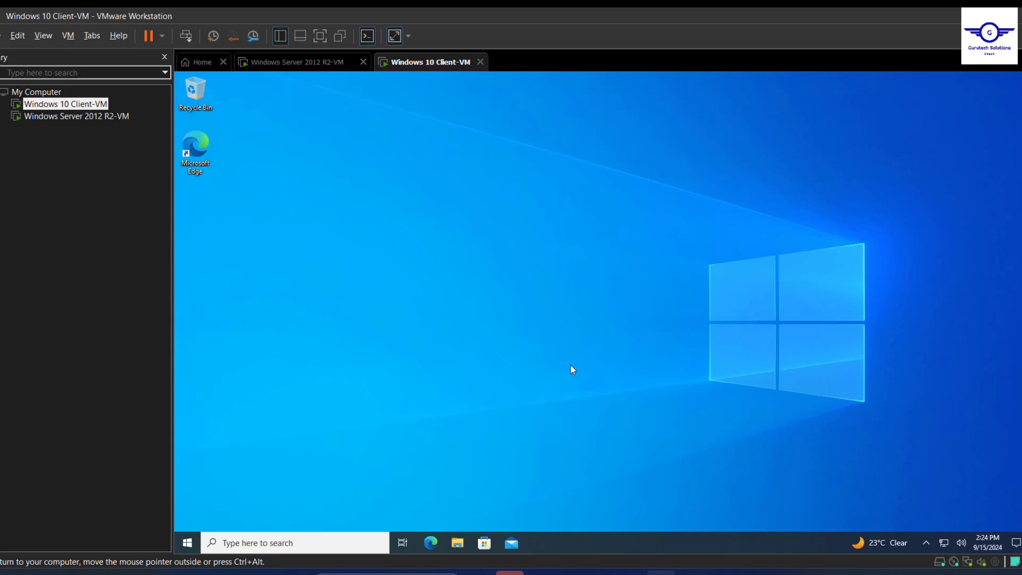
Lock the Windows 10 session from the Start menu's account options and bring up the sign-in prompt.
key(super)
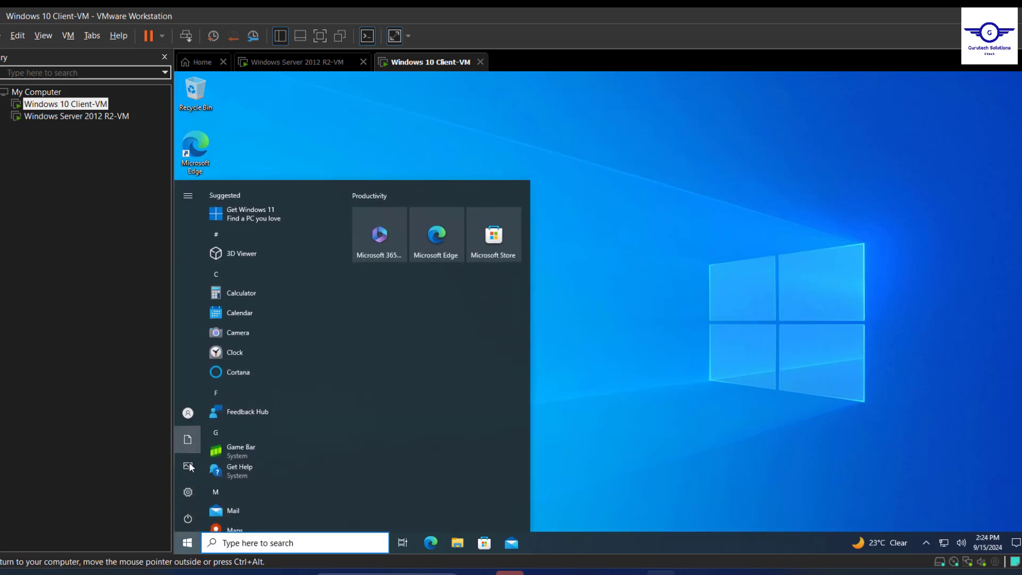
mouse_move(187, 477)
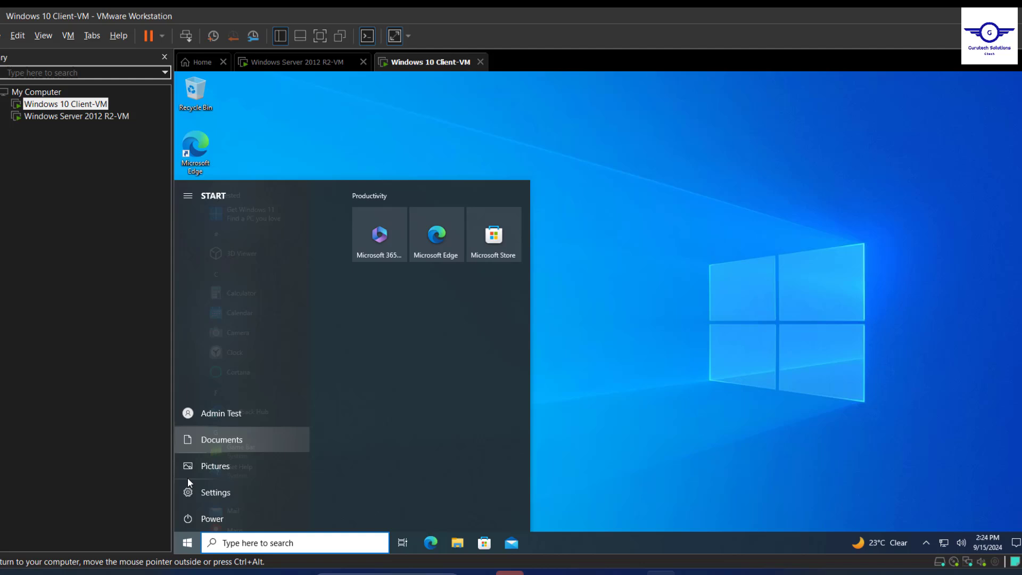
click(195, 415)
click(209, 352)
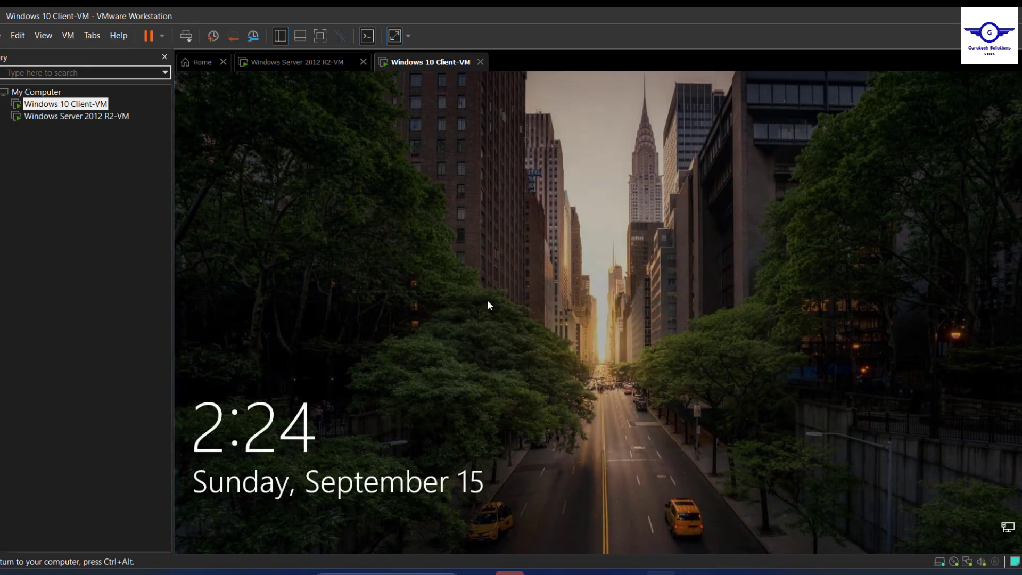
click(487, 300)
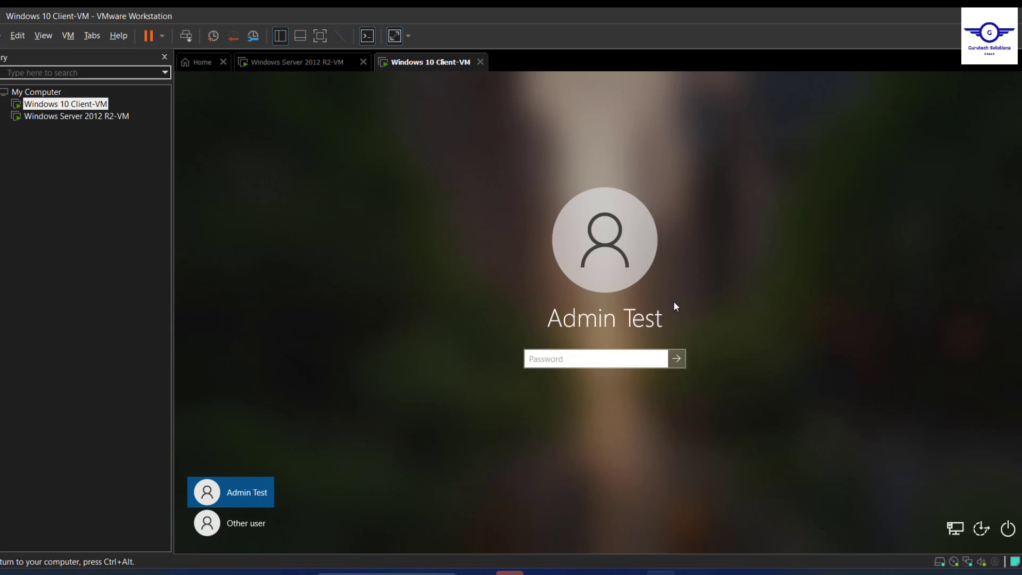
Attempt to sign in twice, dismissing the incorrect-password error after each rejected password.
text(•••••)
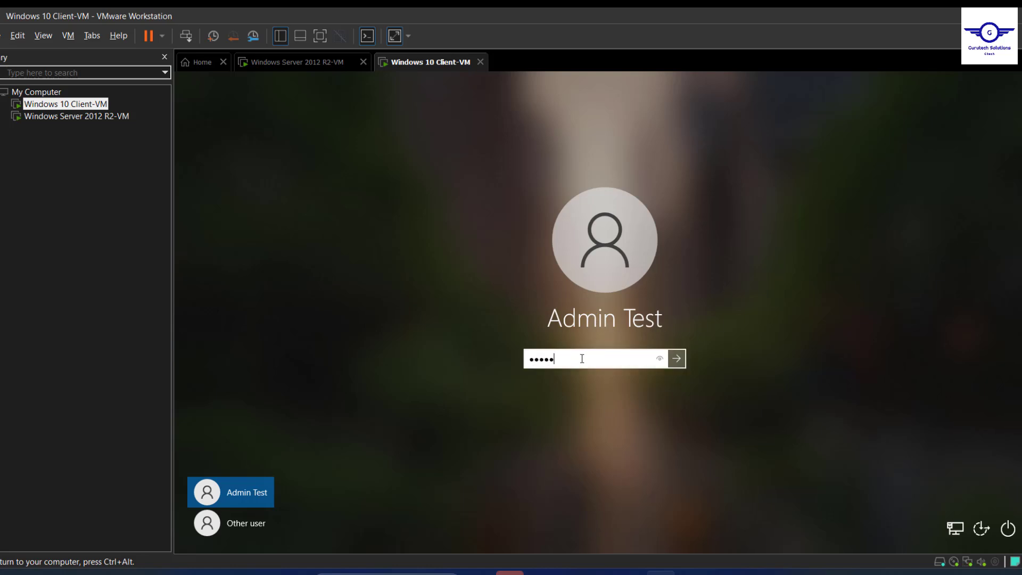
text(•••••••••)
key(Return)
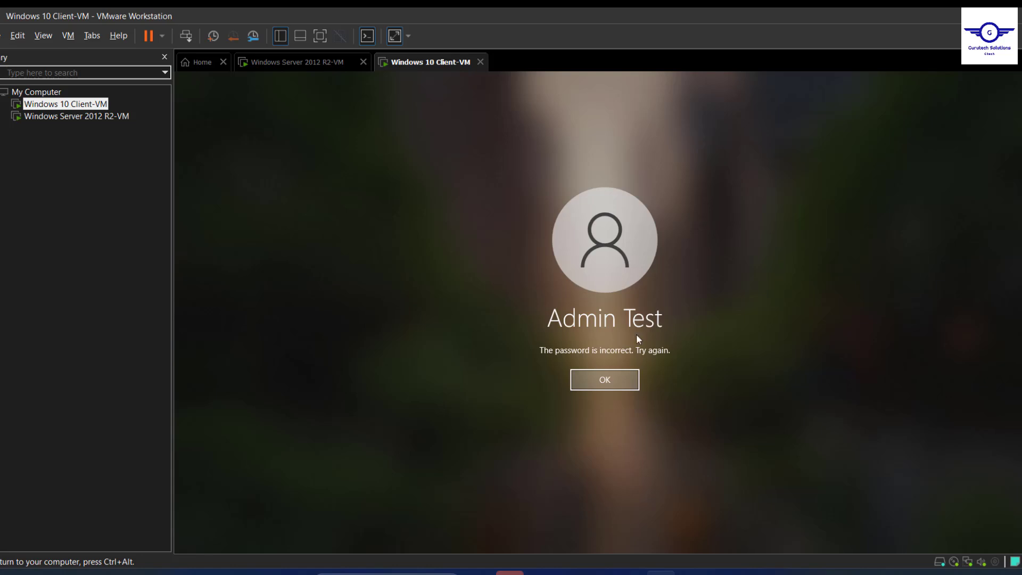
click(601, 378)
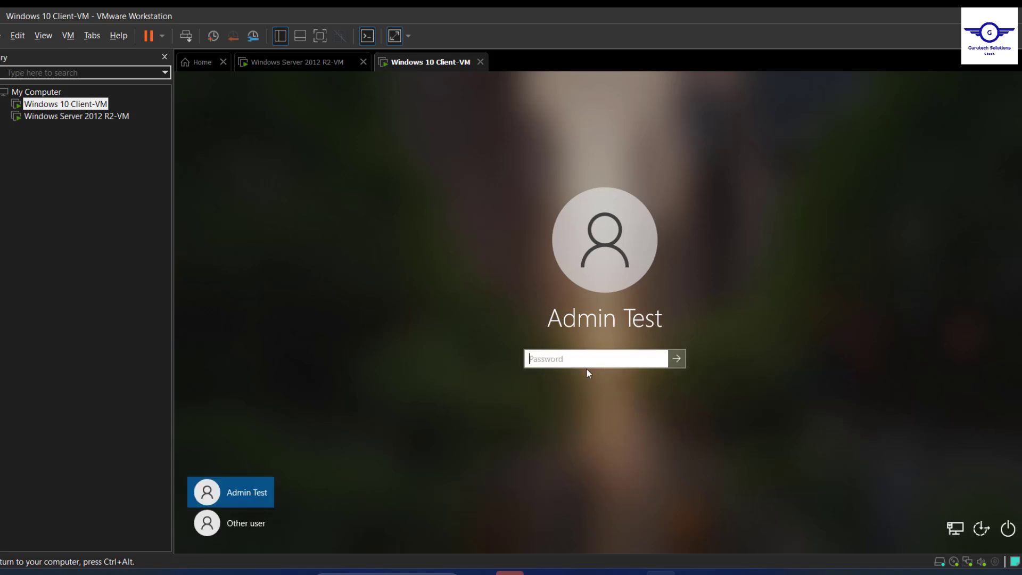
text(••)
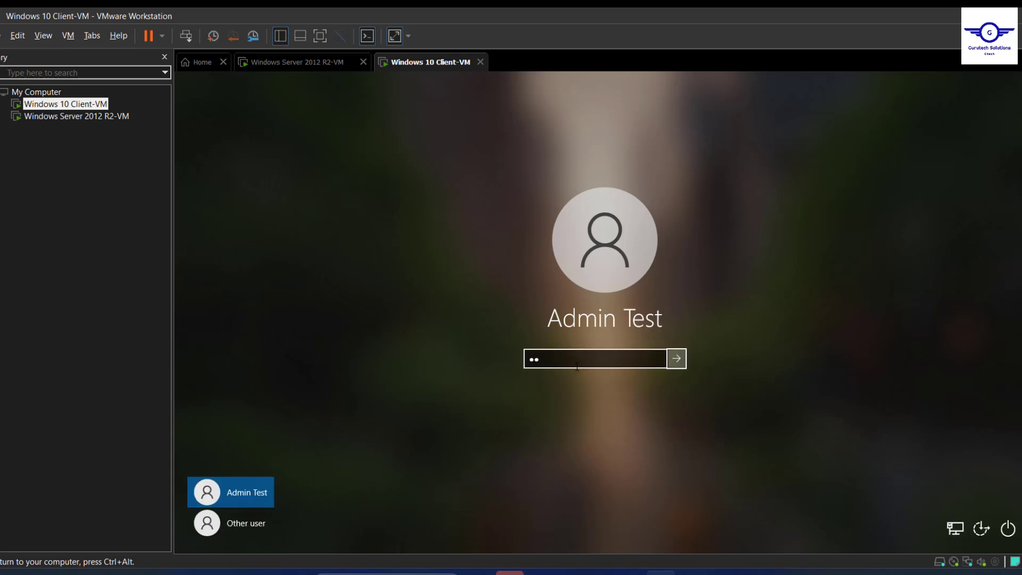
double_click(563, 351)
text(••••••••••)
key(Return)
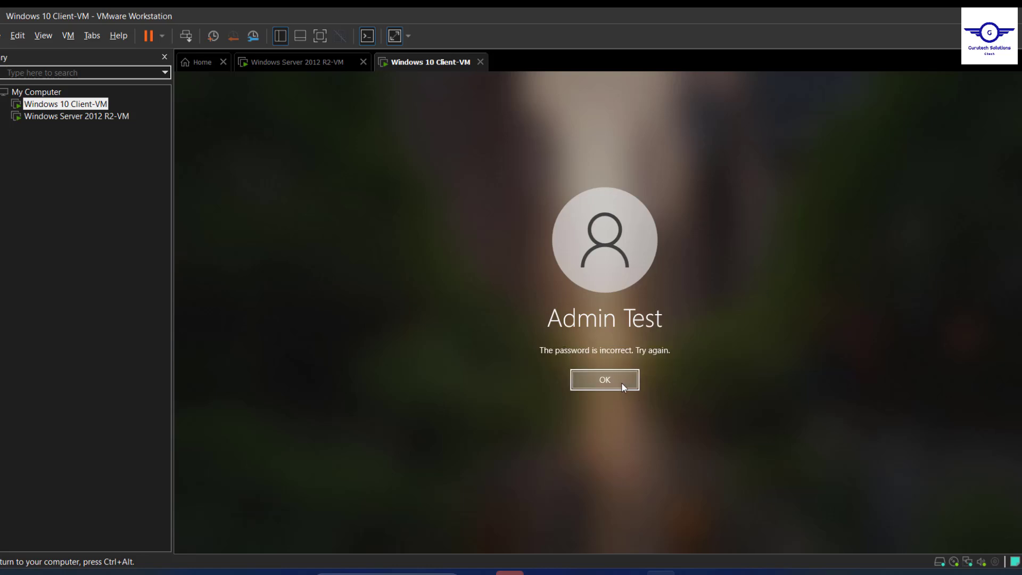
click(621, 382)
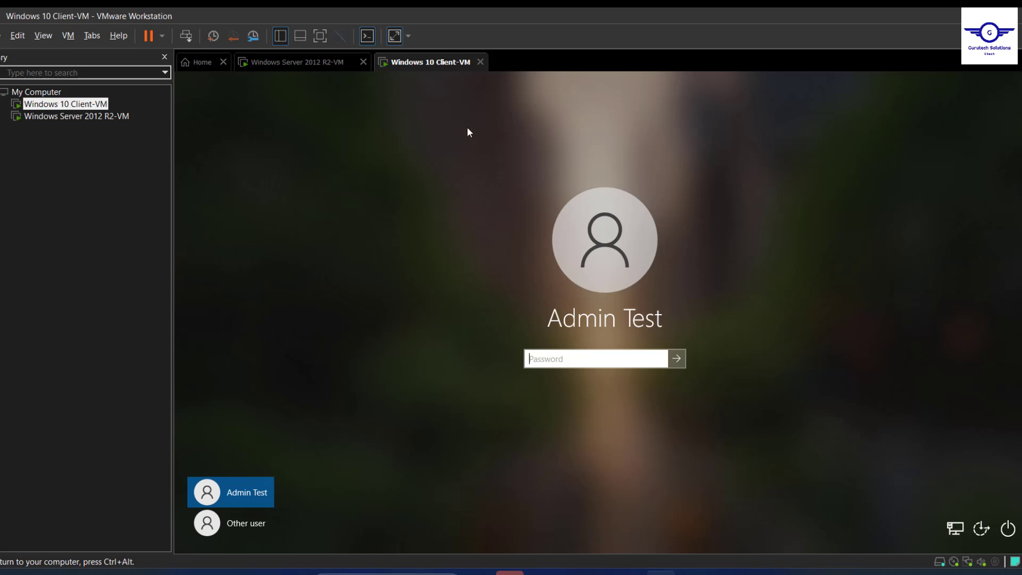
On the Windows Server VM, launch Active Directory Users and Computers from Server Manager's Tools menu.
click(309, 69)
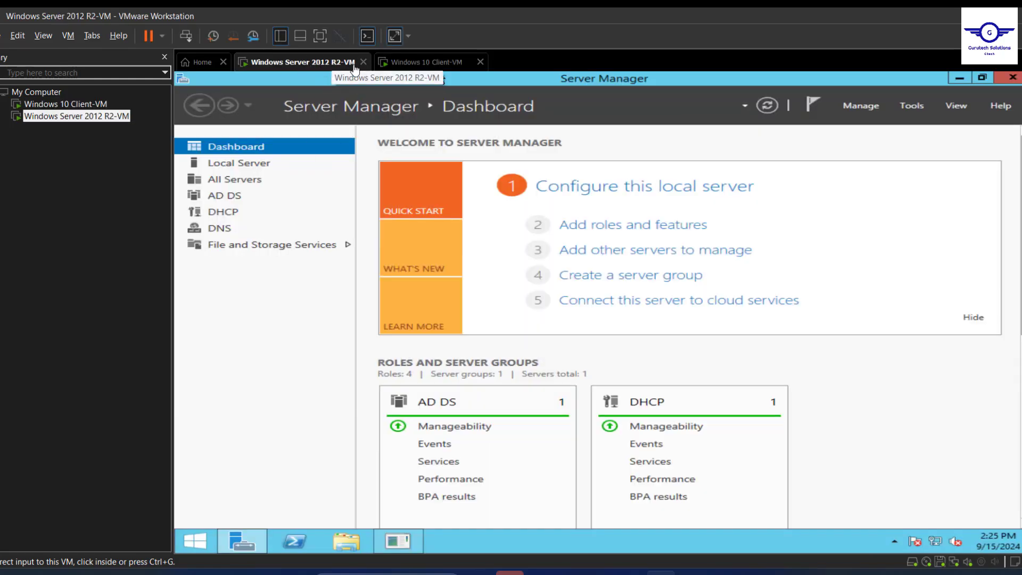
click(912, 105)
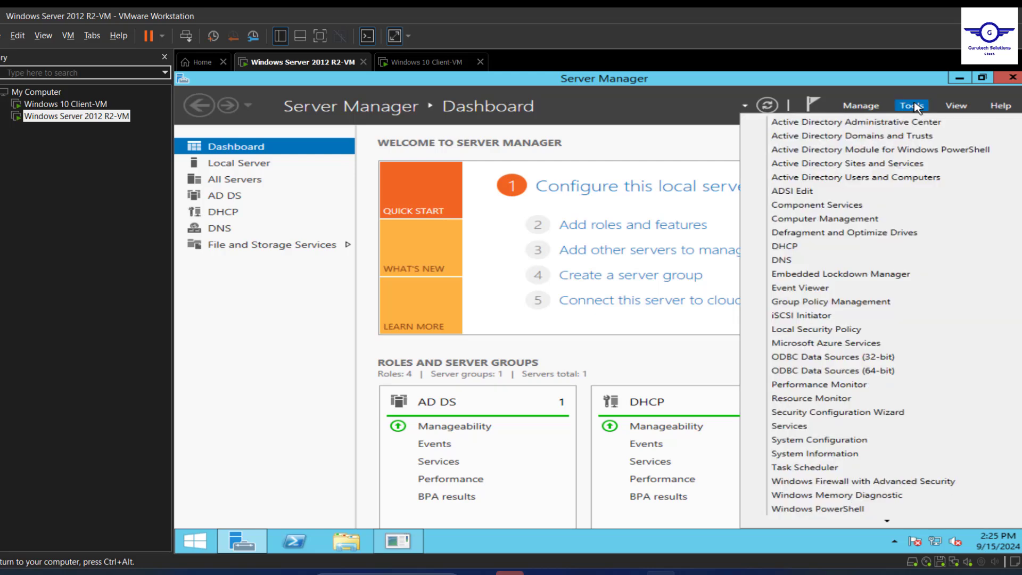
click(871, 180)
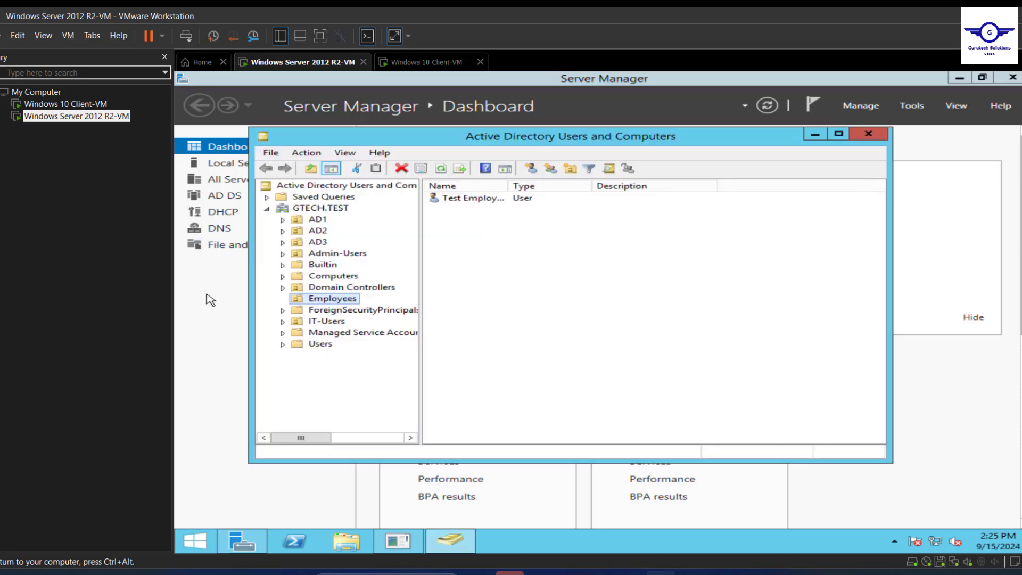
Open the Admin-Users OU in GTECH.TEST and select the Admin Test account.
click(423, 62)
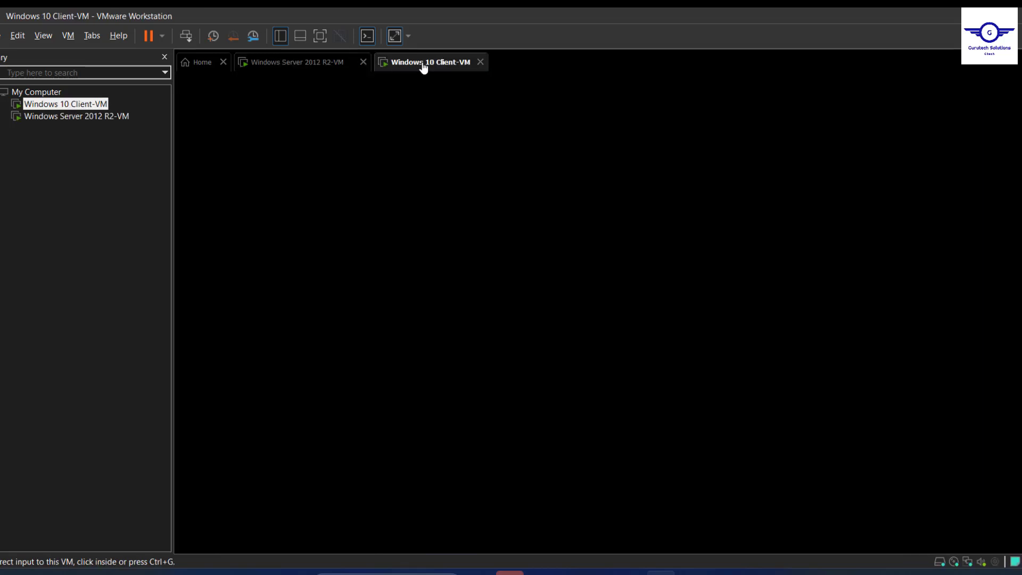
click(295, 69)
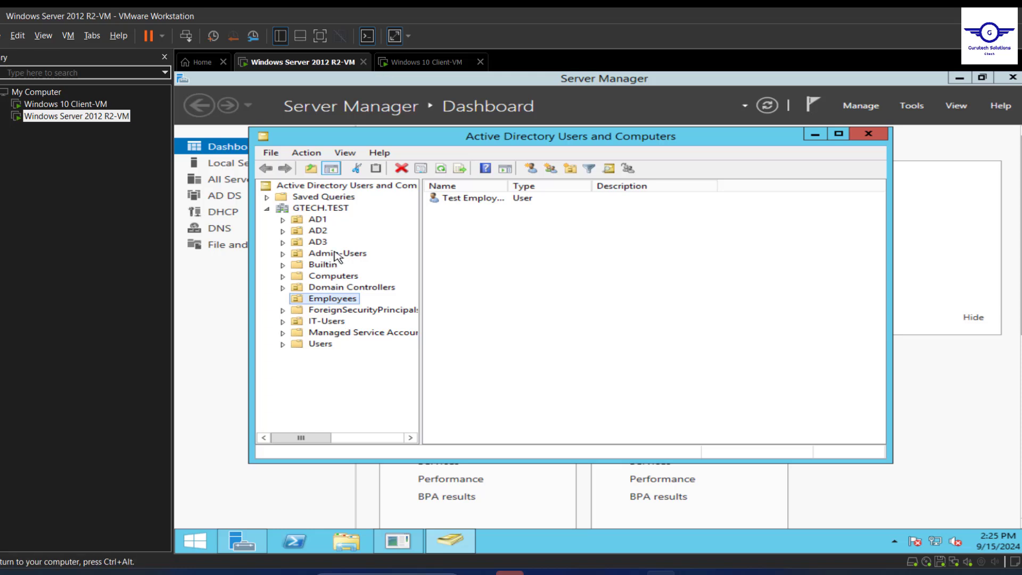
click(336, 255)
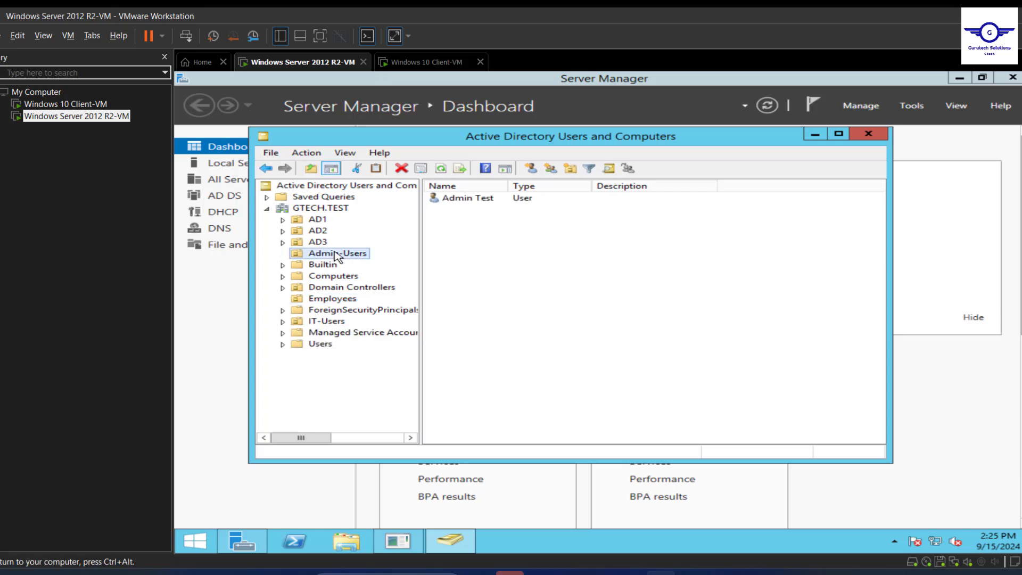
click(478, 201)
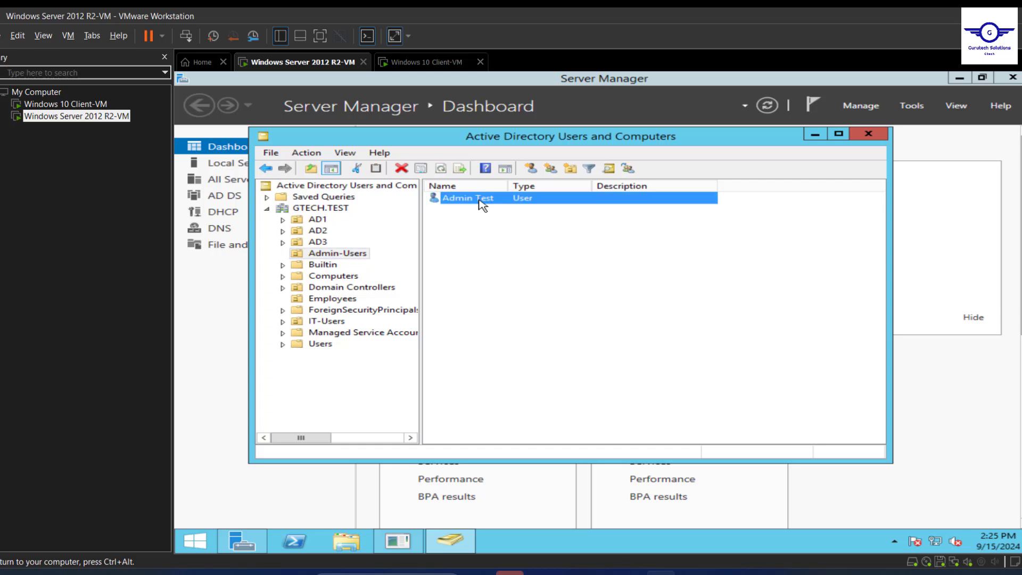
Reset Admin Test's password to a new one, keeping 'User must change password at next logon' checked.
right_click(480, 204)
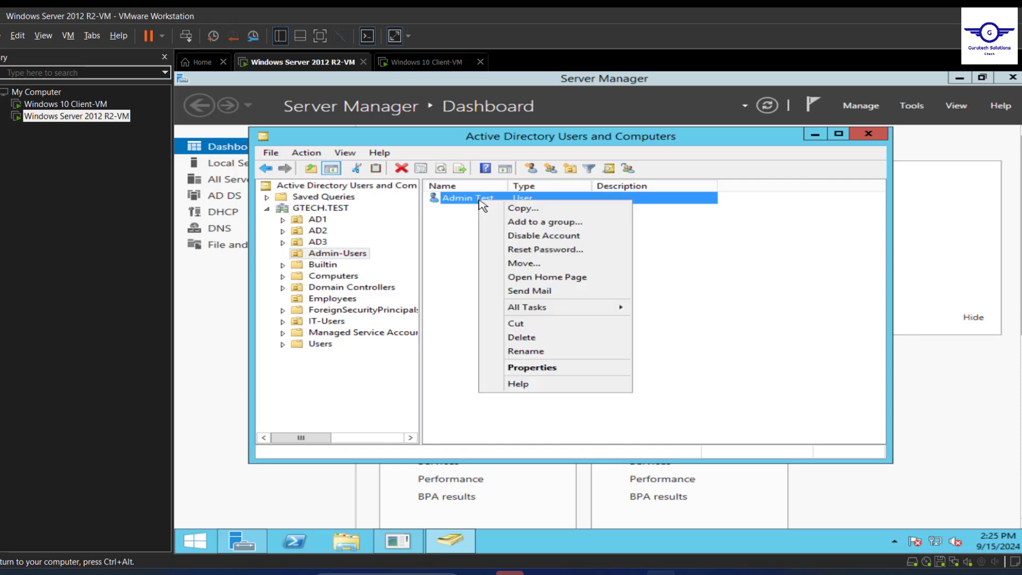
click(544, 254)
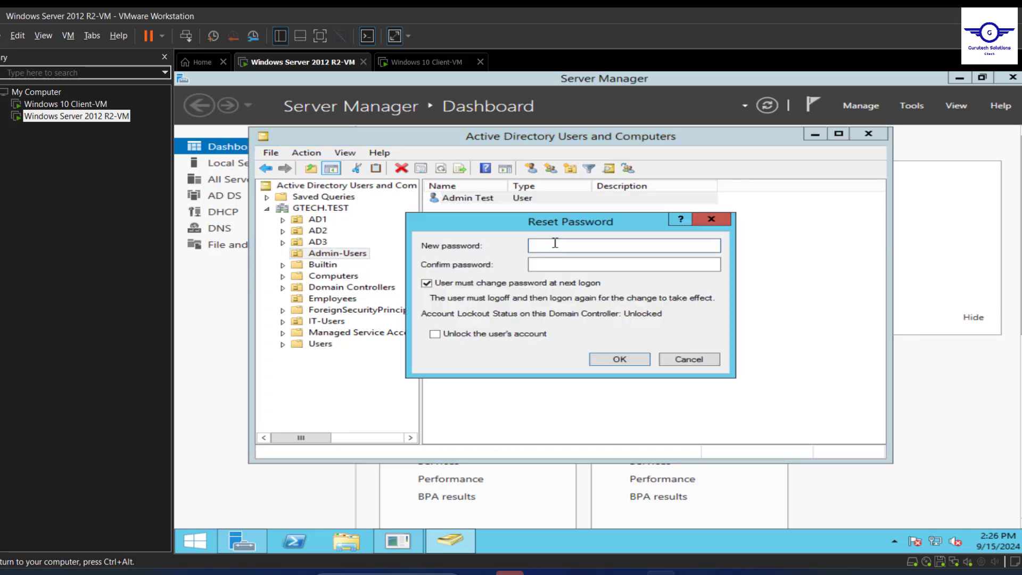
text(Password@1234567)
key(Tab)
text(Password@1234567)
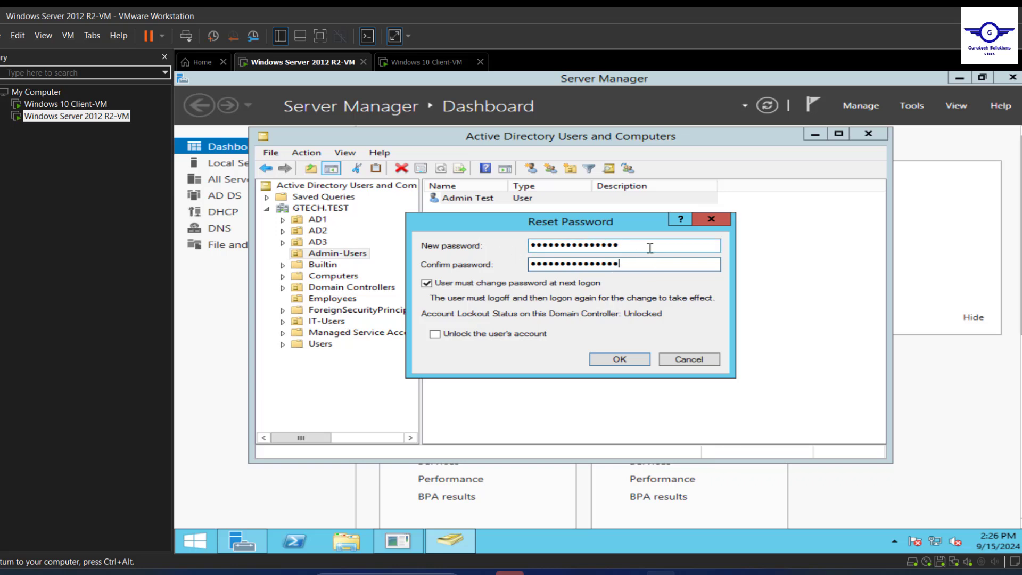
drag(650, 247, 512, 248)
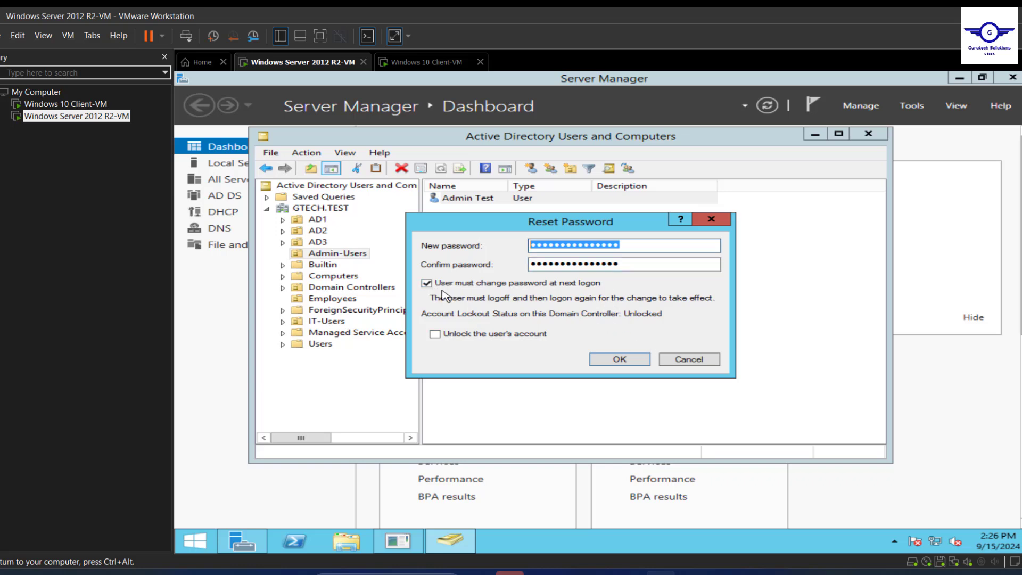
click(617, 361)
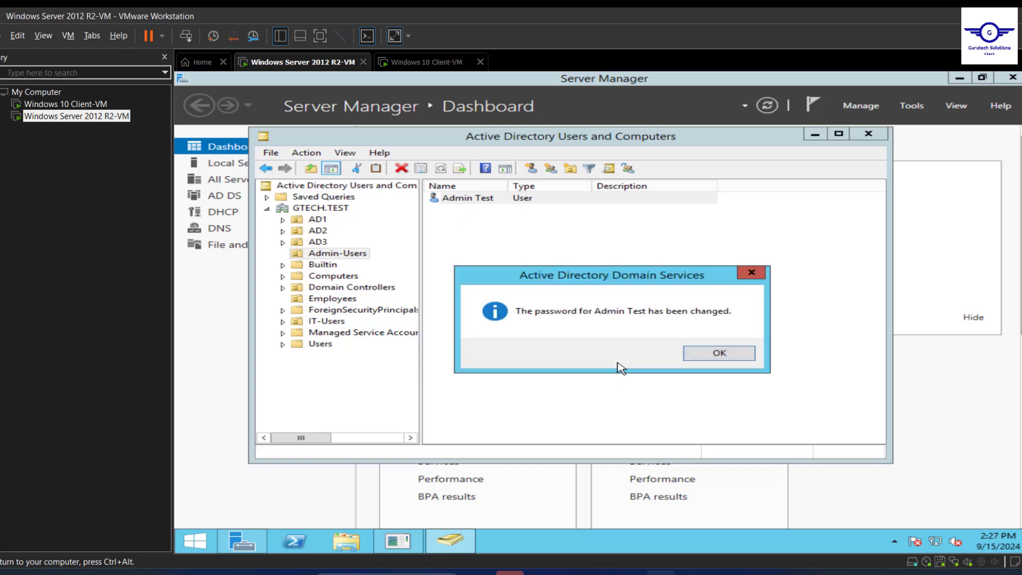
click(721, 353)
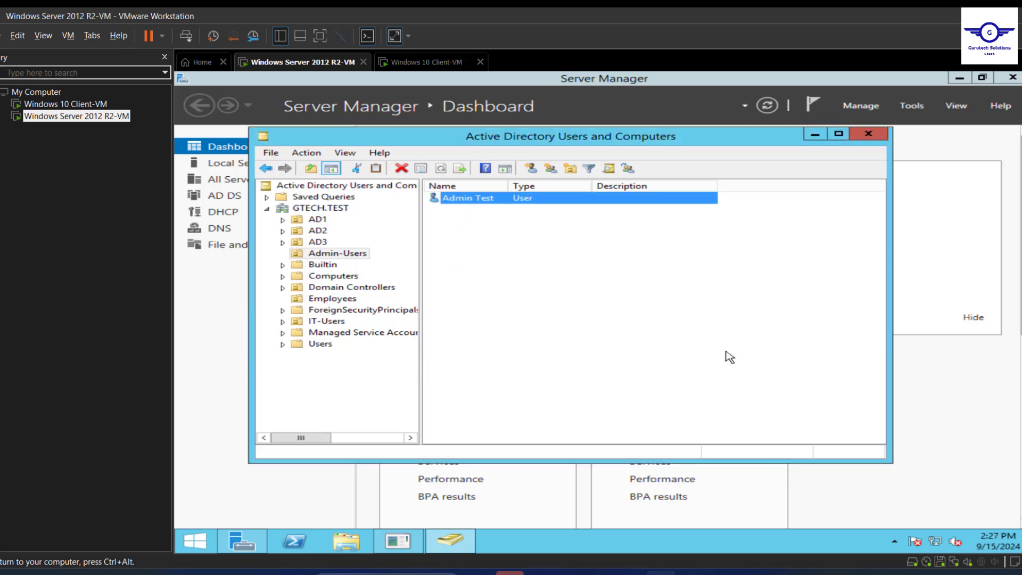
On the Windows 10 VM, sign in as Admin Test with the reset password.
click(428, 63)
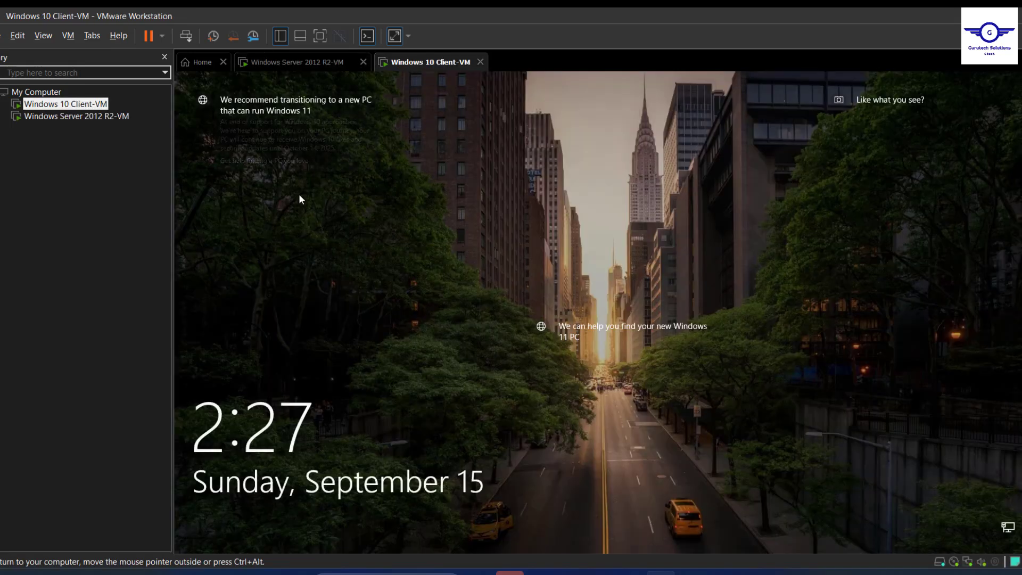
click(406, 389)
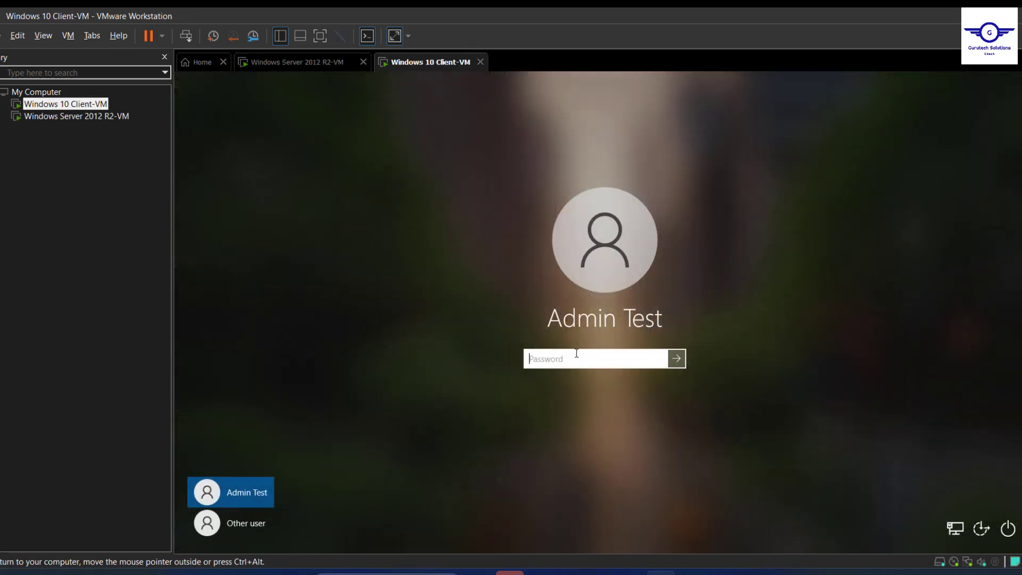
text(Password123456)
key(Return)
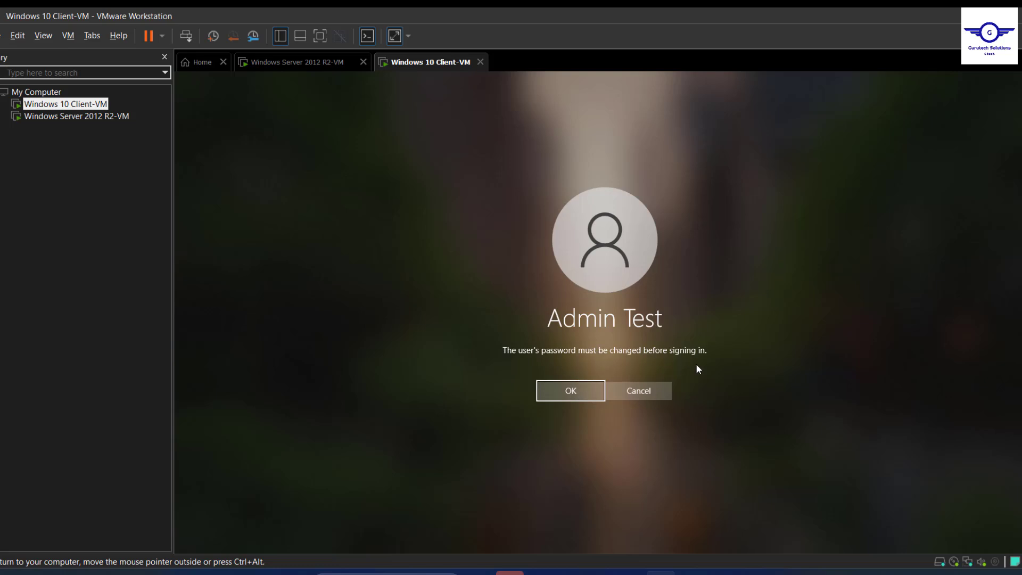
Accept the required change, enter and confirm a new password, and acknowledge the confirmation.
click(574, 394)
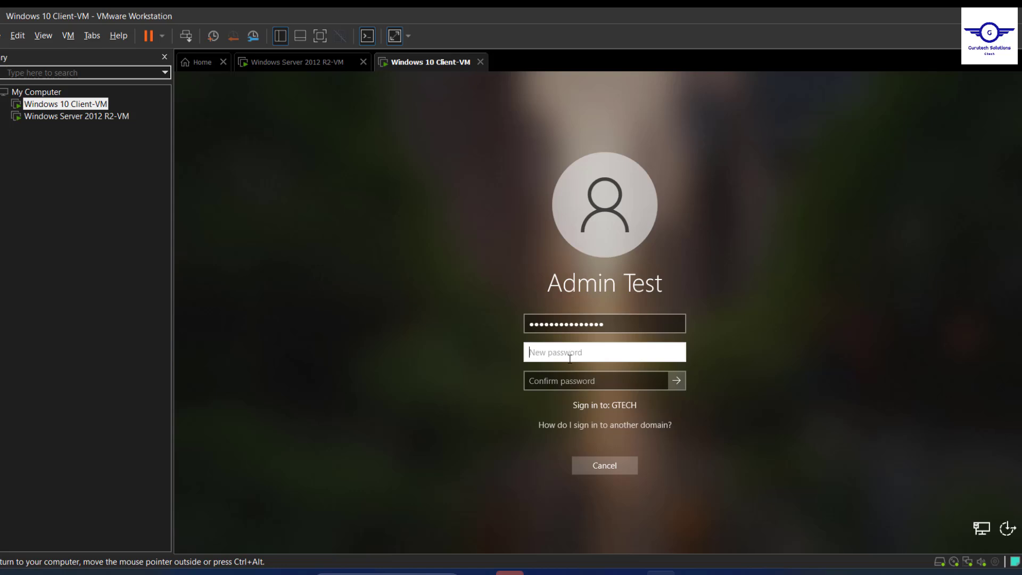
text(••••••••••••)
key(Tab)
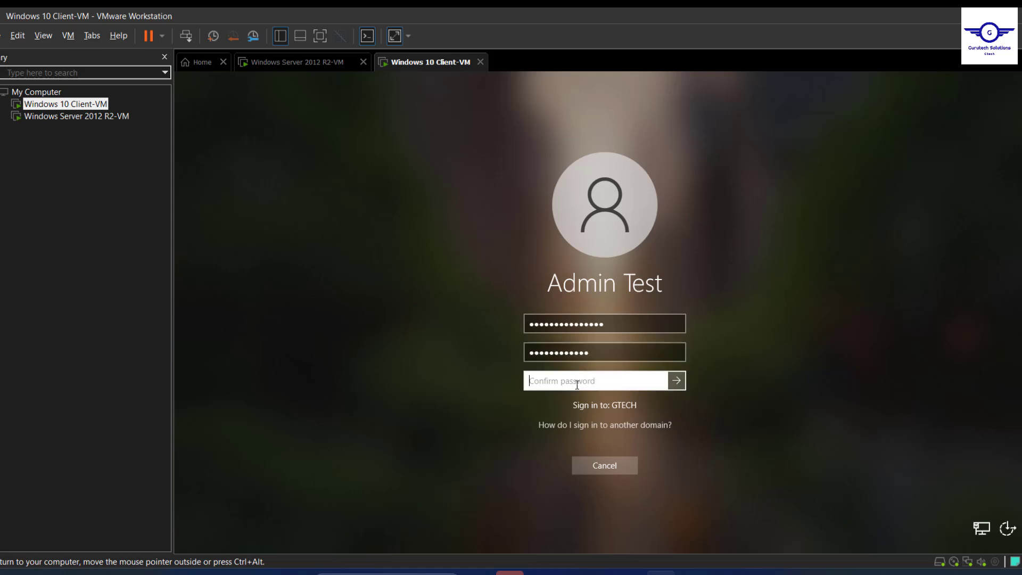
text(••••••••••••)
click(676, 381)
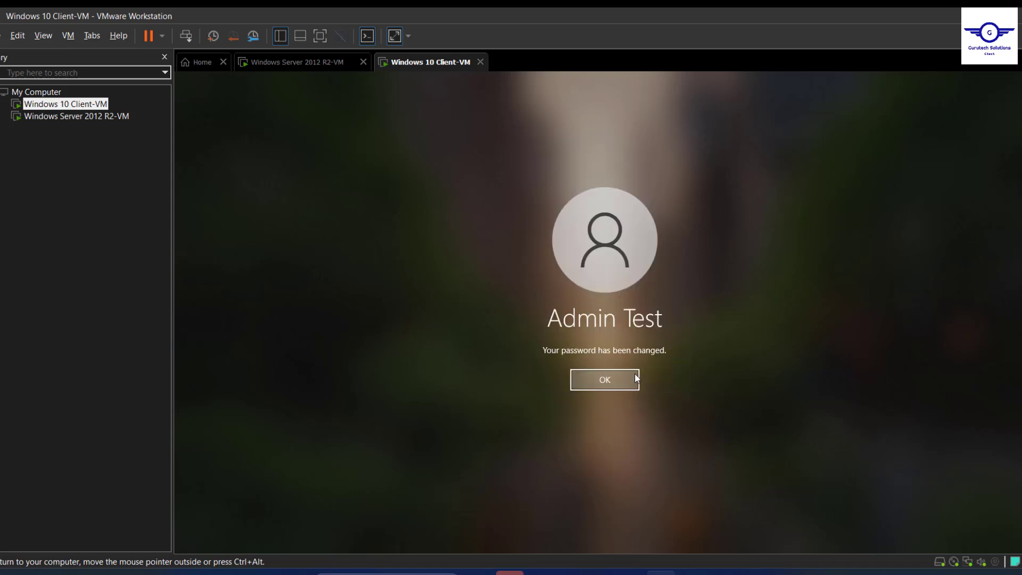
click(612, 380)
Close the Windows 10 Start menu and return to the Windows Server 2012 R2-VM tab.
key(super)
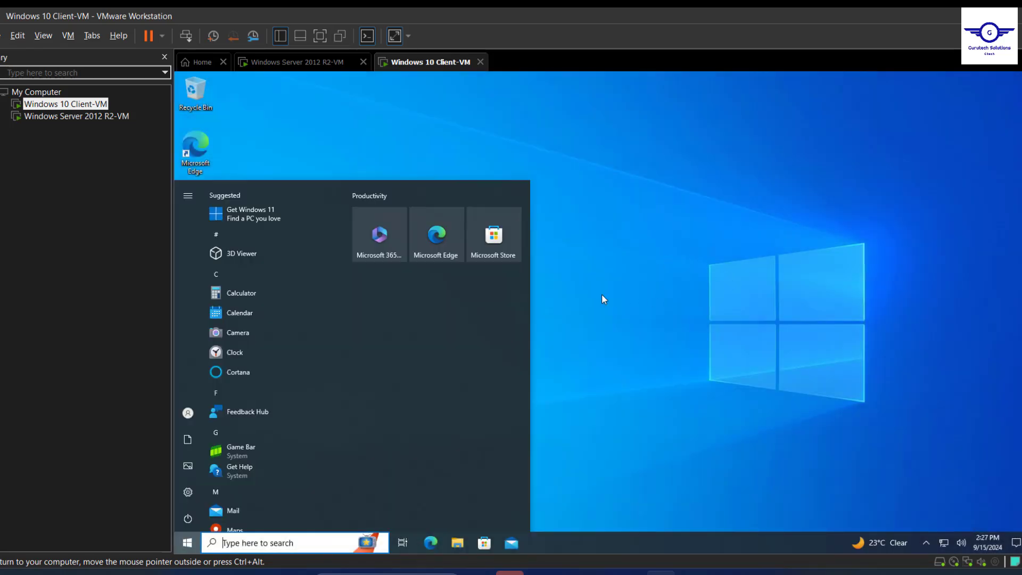
click(601, 294)
click(313, 64)
click(434, 63)
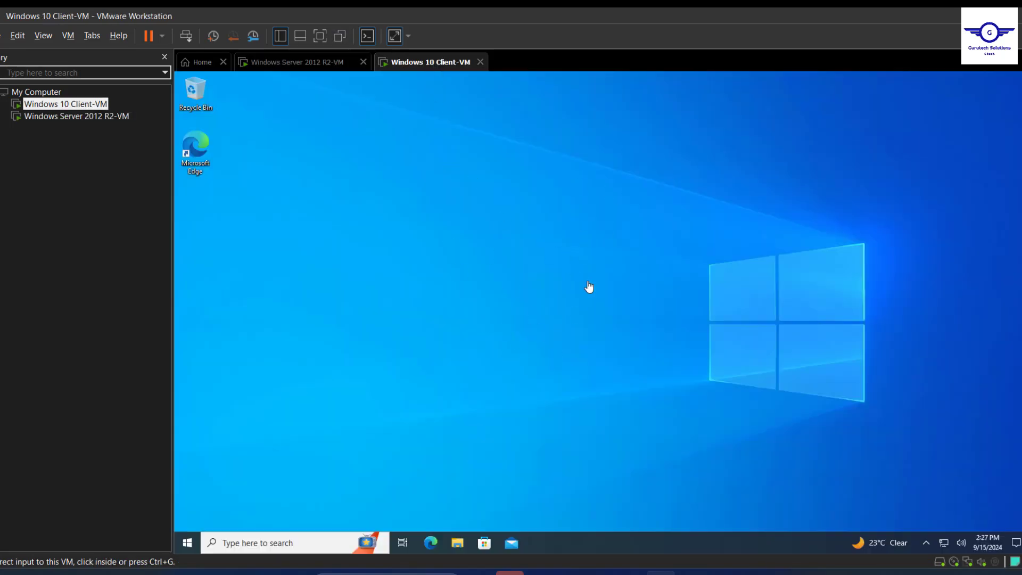
click(315, 72)
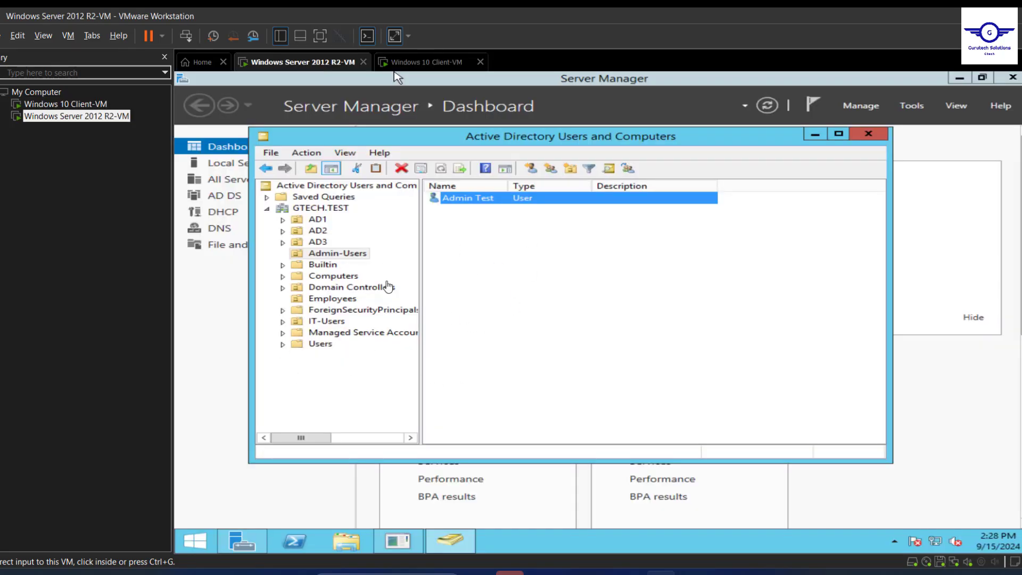